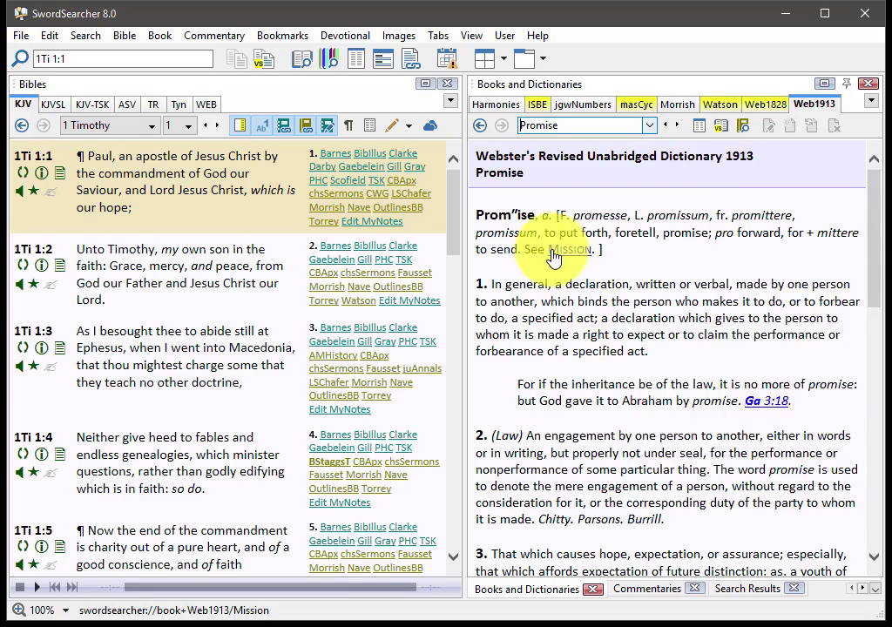
- Look up the entry for "promise" in Webster's 1828 Dictionary
{"action": "mouse_move", "coordinate": [553, 253]}
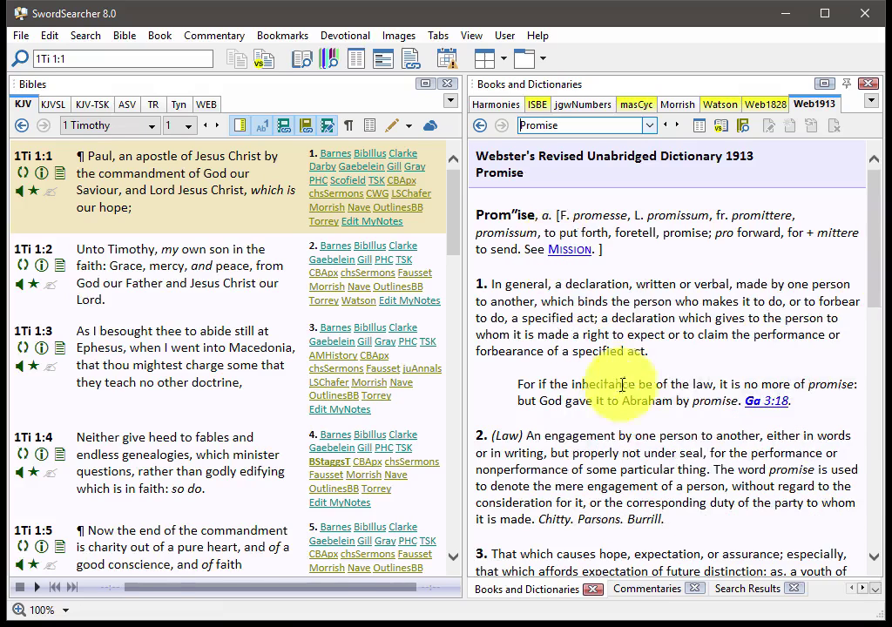
{"action": "mouse_move", "coordinate": [751, 408]}
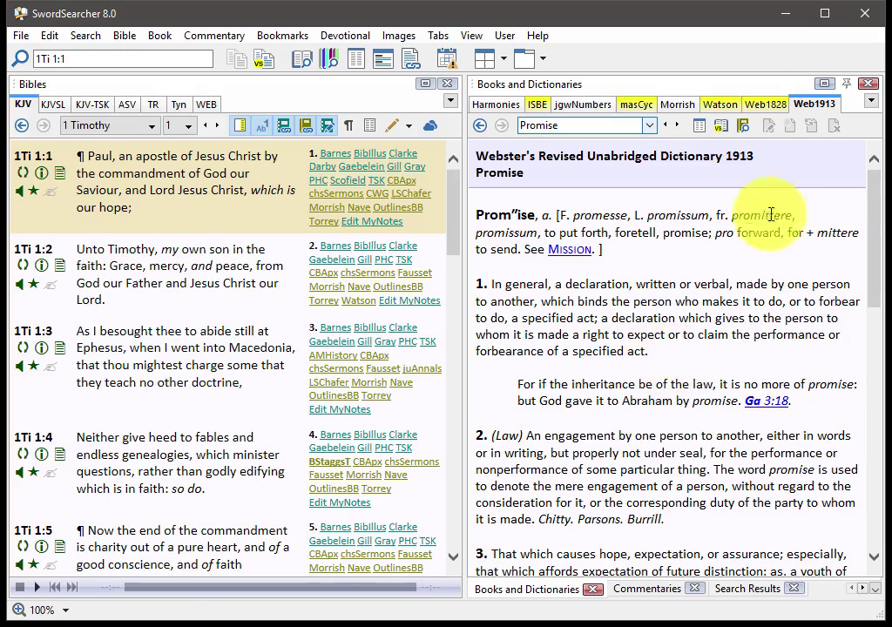
{"action": "left_click", "coordinate": [761, 103]}
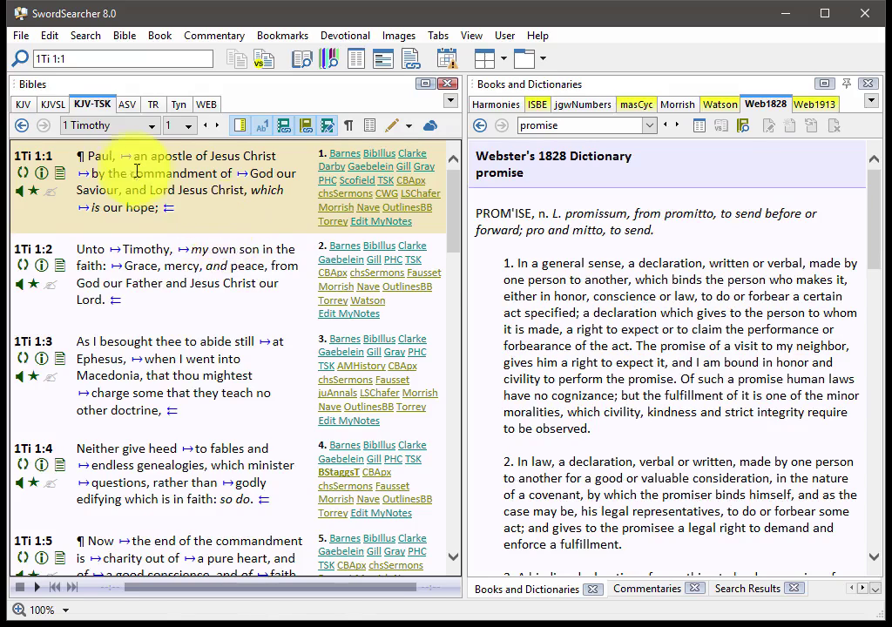
- Show 1 Timothy 1 in the KJV-TSK Bible and load the TSK references for "a pure" in verse 5 as a verse list
{"action": "mouse_move", "coordinate": [126, 162]}
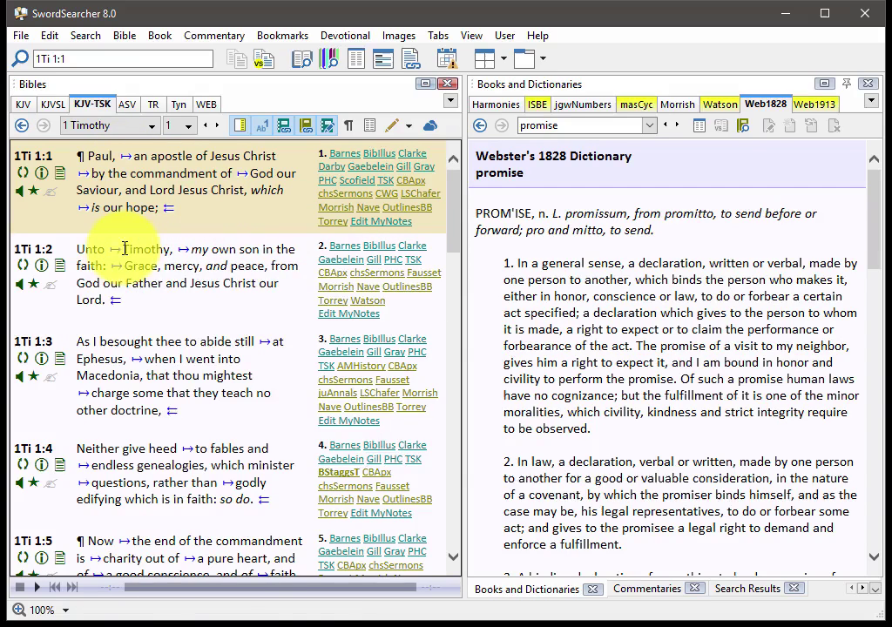
{"action": "mouse_move", "coordinate": [120, 259]}
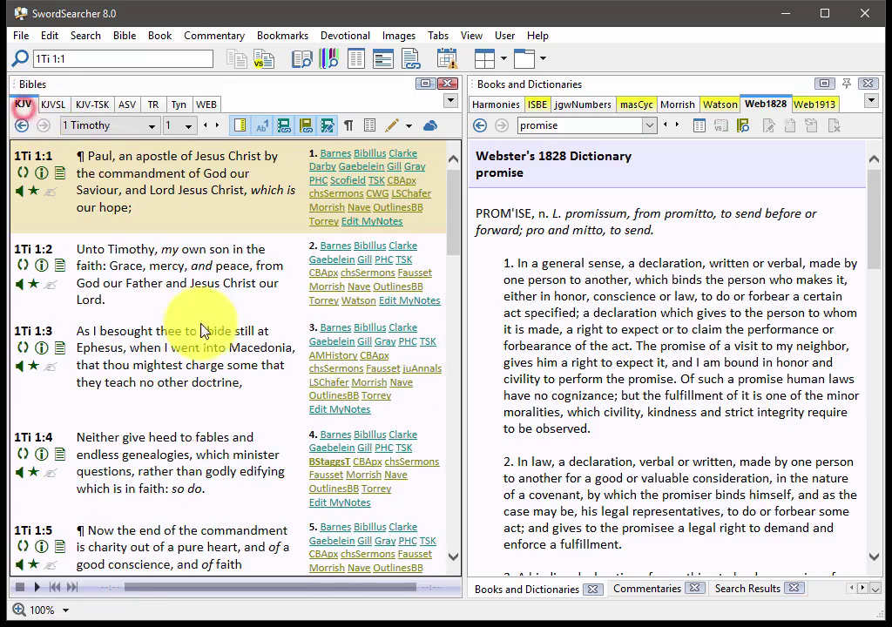
{"action": "left_click", "coordinate": [99, 105]}
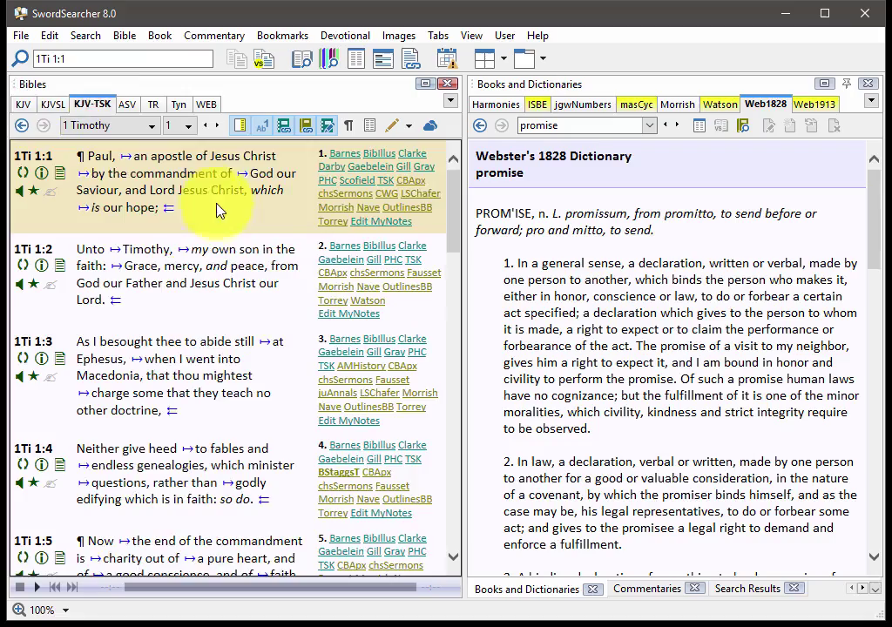
{"action": "scroll", "coordinate": [218, 200], "scroll_direction": "down", "scroll_amount": 5}
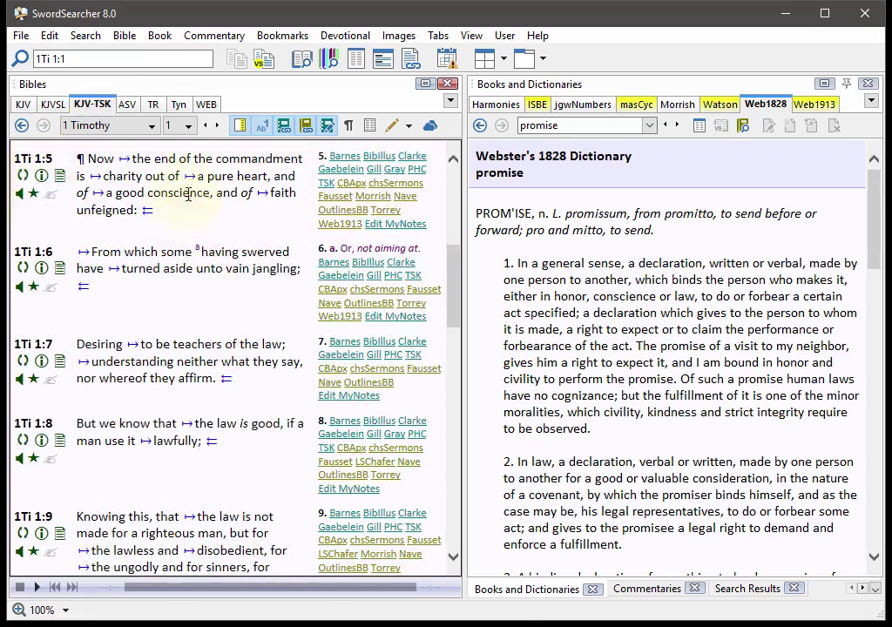
{"action": "mouse_move", "coordinate": [190, 181]}
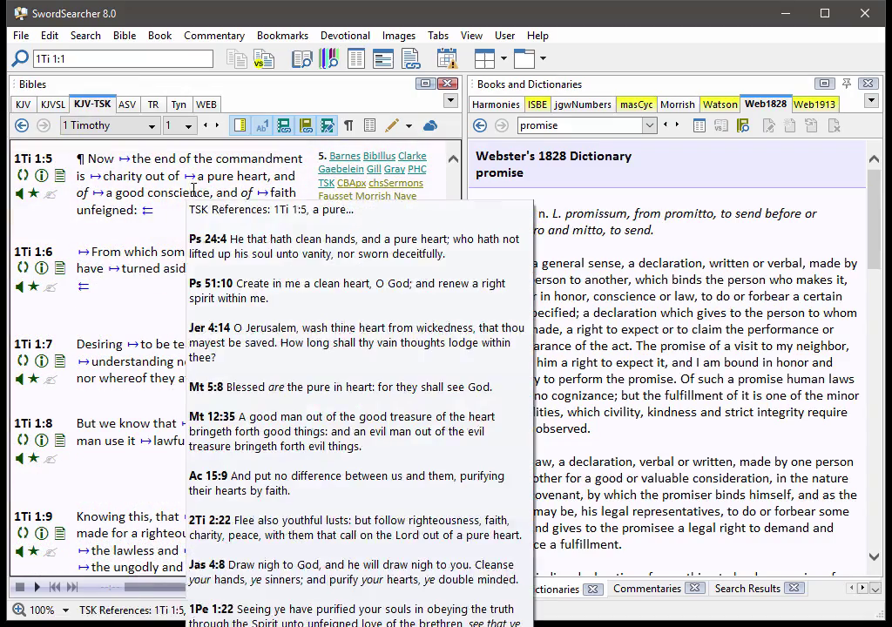
{"action": "mouse_move", "coordinate": [201, 176]}
{"action": "left_mouse_down"}
{"action": "mouse_move", "coordinate": [227, 177]}
{"action": "mouse_move", "coordinate": [214, 180]}
{"action": "left_mouse_up"}
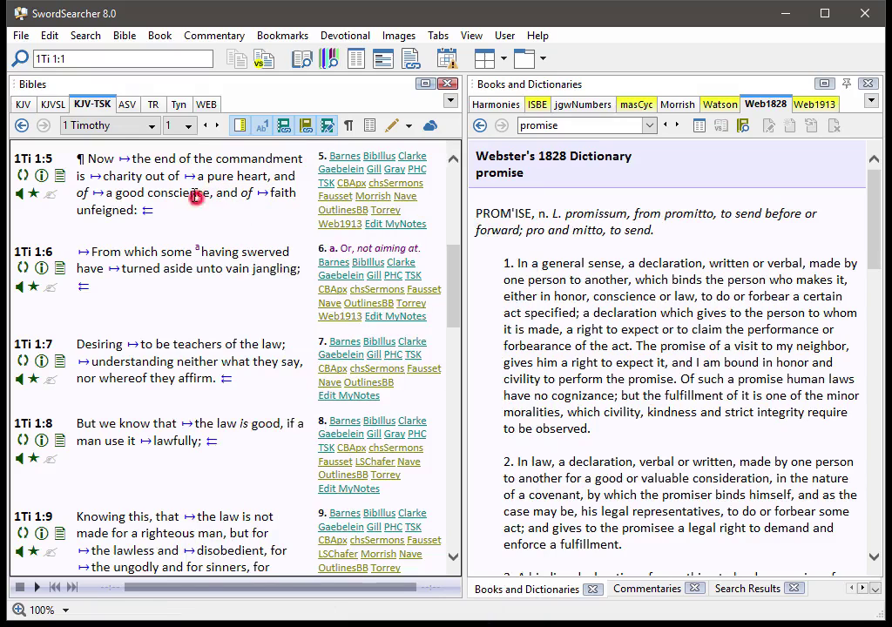
{"action": "mouse_move", "coordinate": [188, 181]}
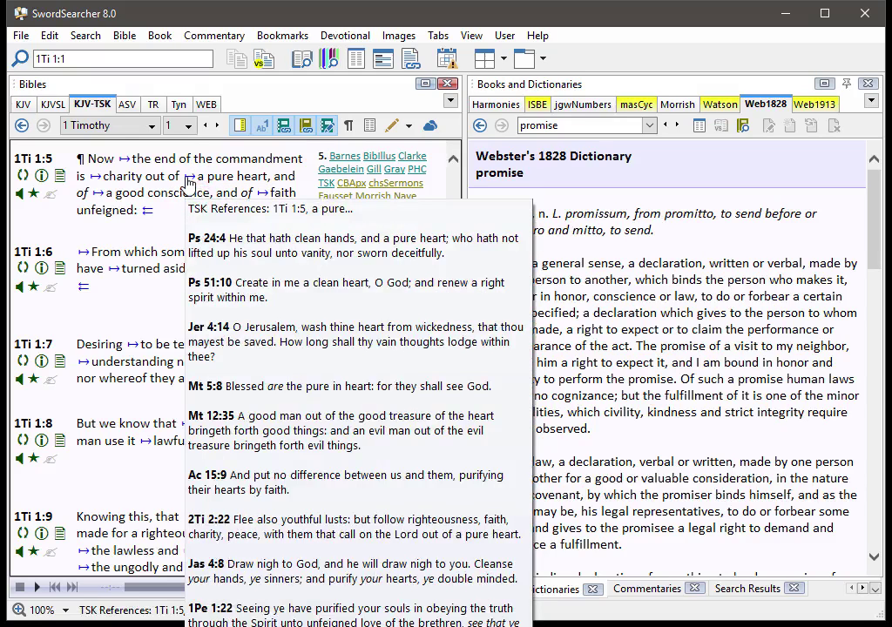
{"action": "left_click", "coordinate": [188, 179]}
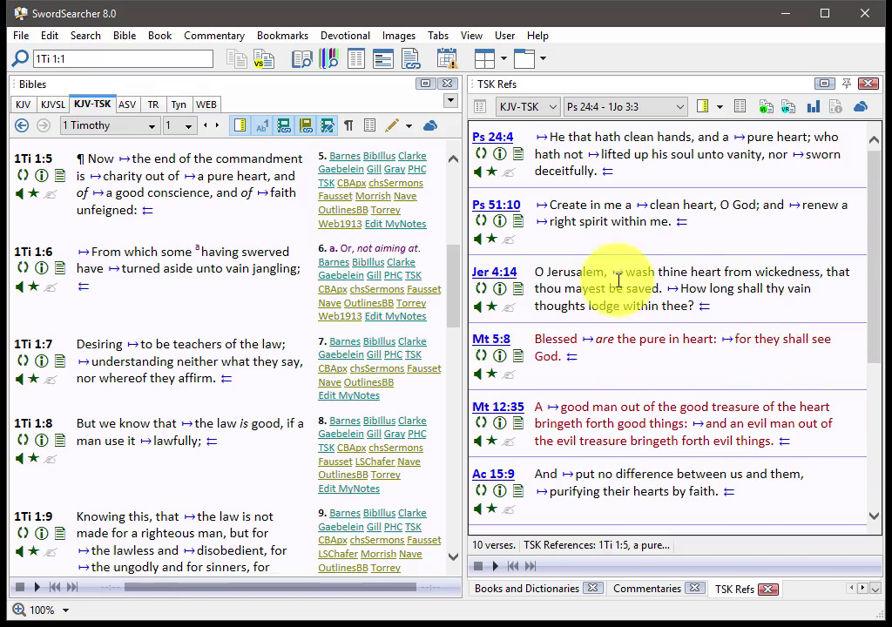
- Load the reciprocal TSK references of 1Ti 1:5, and open the general TSK references of Ps 2:3
{"action": "mouse_move", "coordinate": [619, 277]}
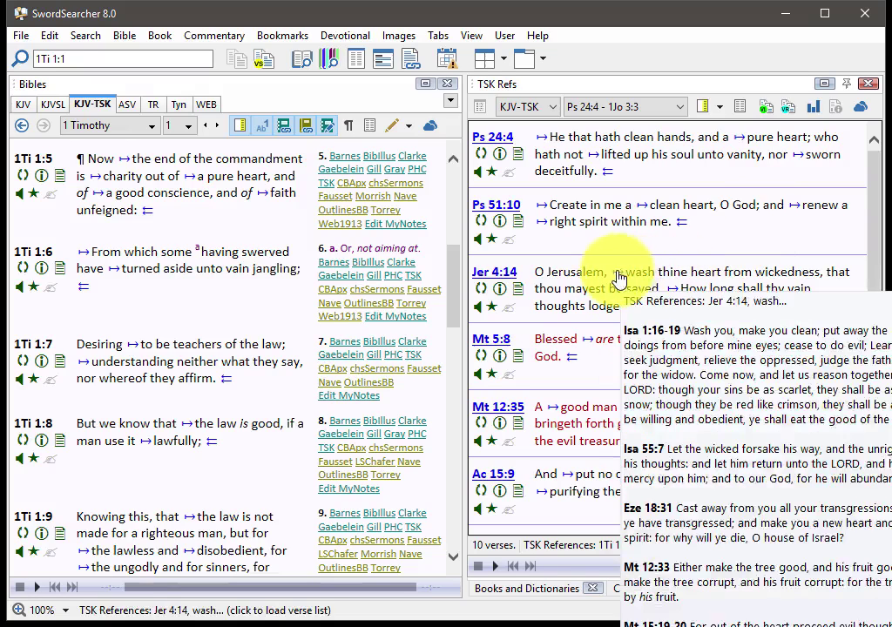
{"action": "mouse_move", "coordinate": [647, 213]}
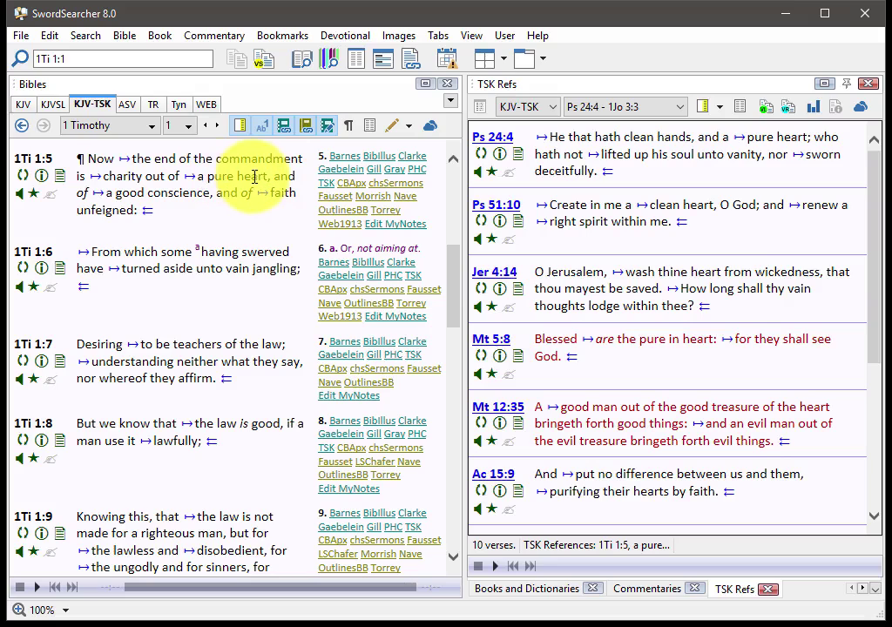
{"action": "mouse_move", "coordinate": [148, 215]}
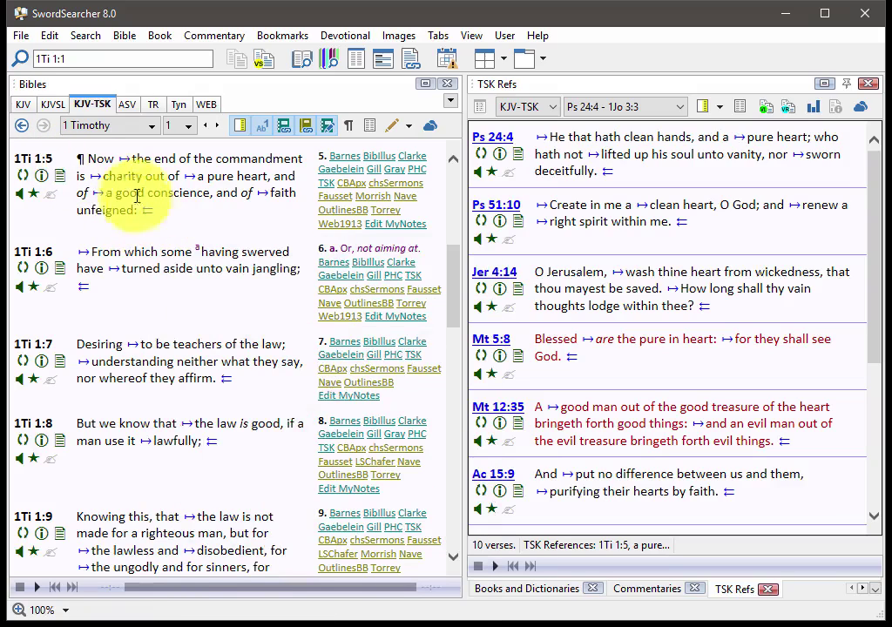
{"action": "left_click", "coordinate": [149, 211]}
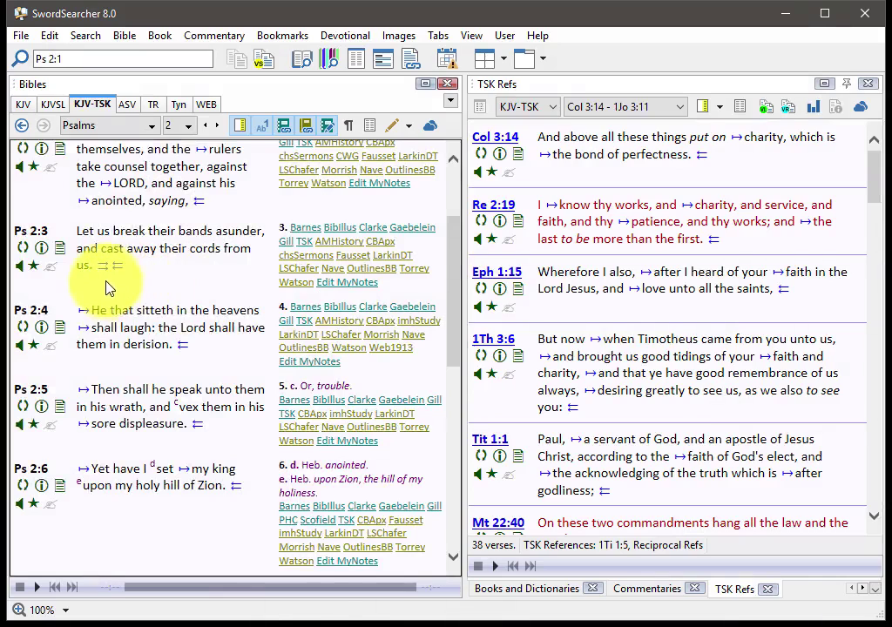
{"action": "mouse_move", "coordinate": [104, 275]}
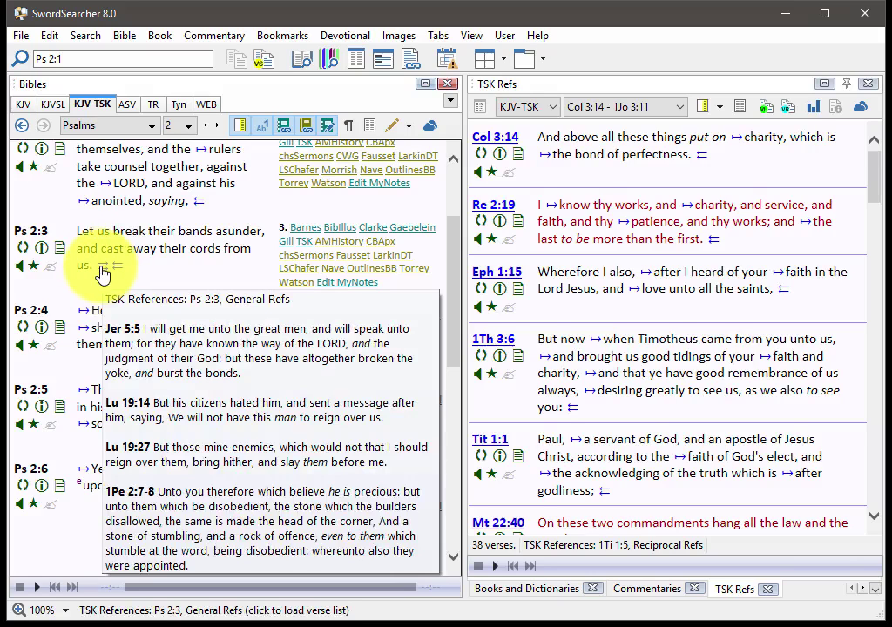
{"action": "left_click", "coordinate": [103, 271]}
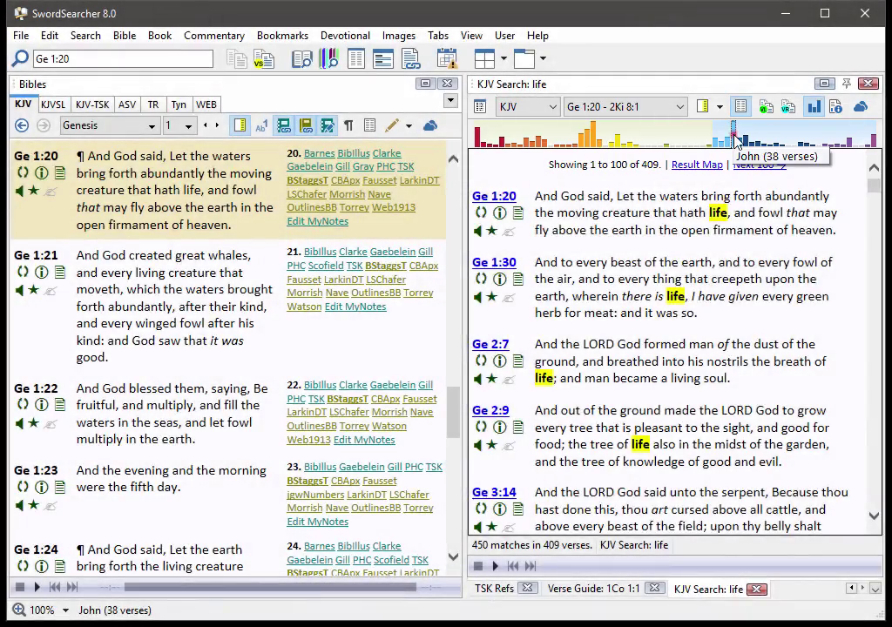
- Go to the John verses in the KJV search results for "life", and hide and reshow the result graph
{"action": "left_click", "coordinate": [734, 139]}
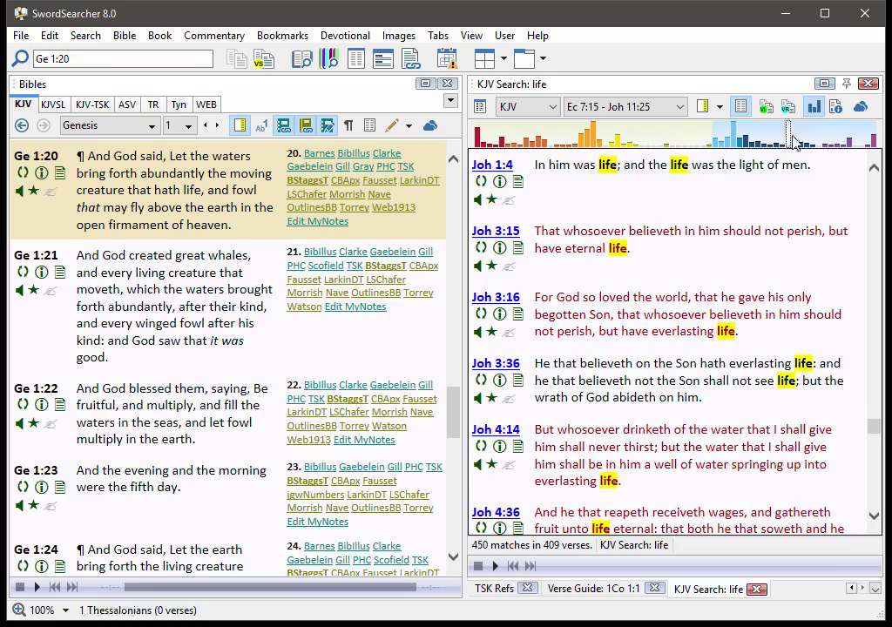
{"action": "left_click", "coordinate": [814, 107]}
{"action": "left_click", "coordinate": [815, 108]}
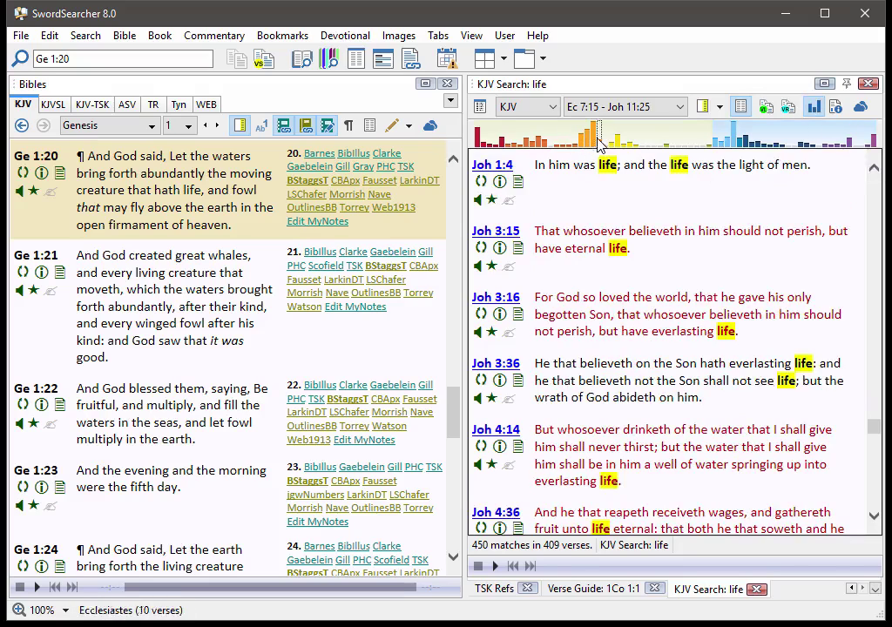
{"action": "mouse_move", "coordinate": [591, 146]}
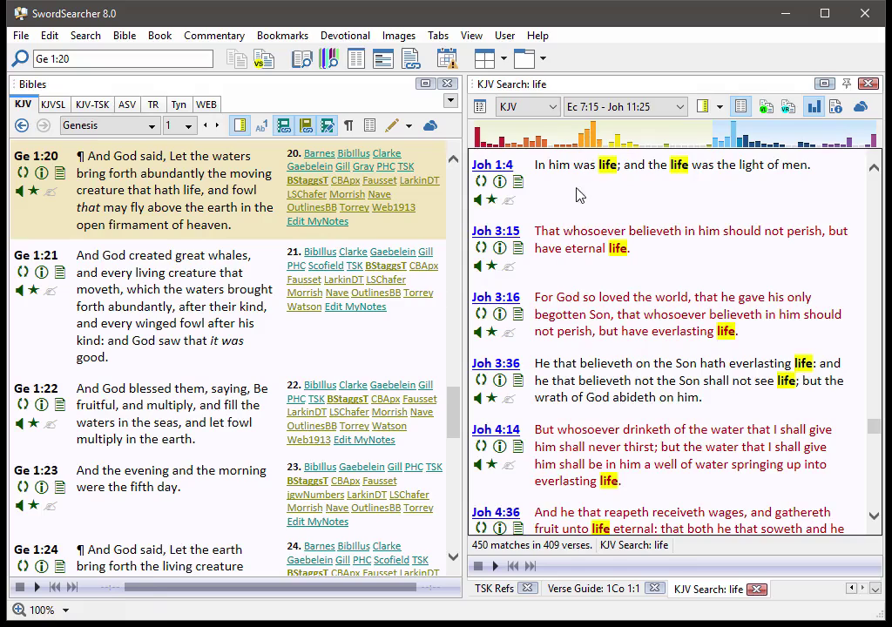
{"action": "left_click", "coordinate": [589, 216]}
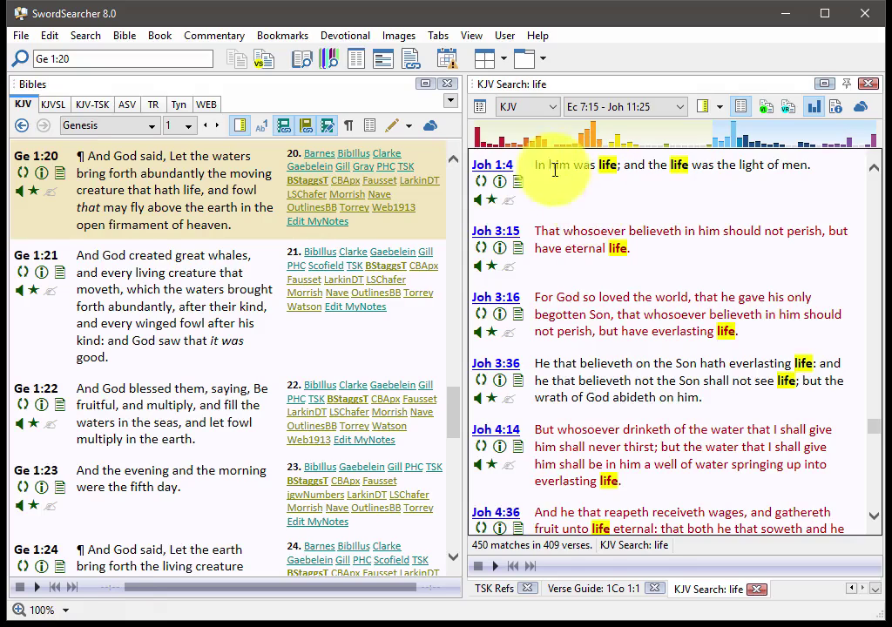
- Switch the "life" search results to Concordance View and widen the results pane
{"action": "mouse_move", "coordinate": [501, 141]}
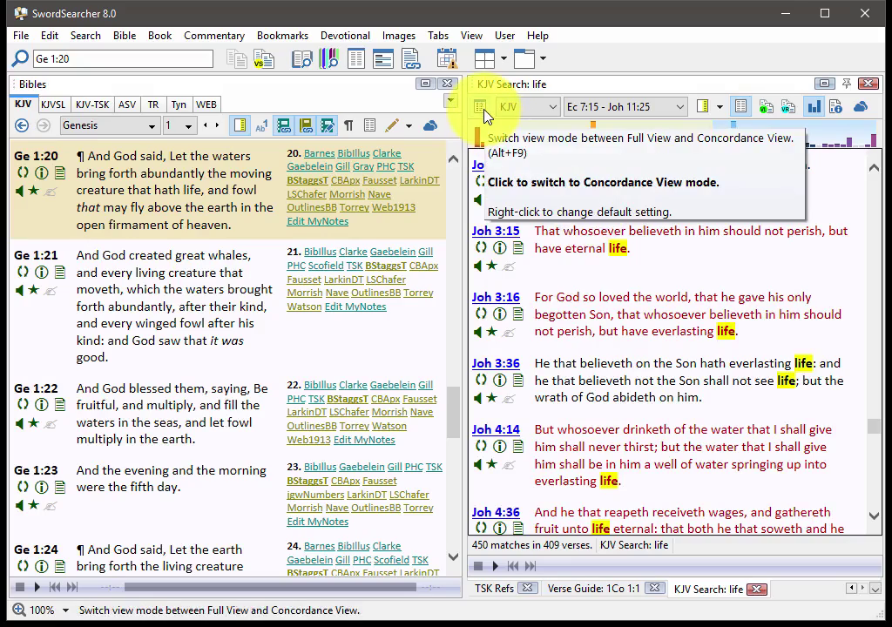
{"action": "left_click", "coordinate": [484, 113]}
{"action": "left_click_drag", "start_coordinate": [464, 226], "coordinate": [378, 219]}
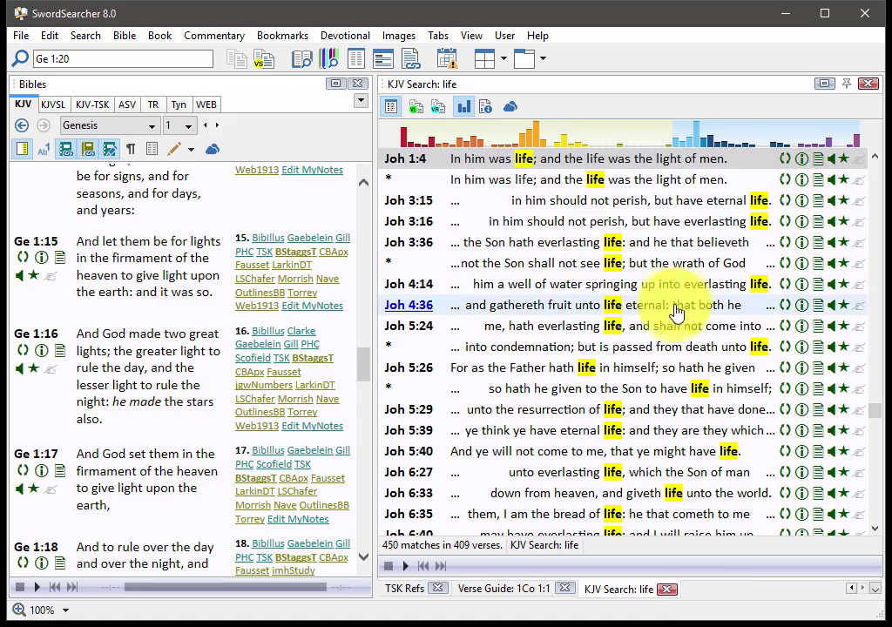
- Browse the concordance results for "life" from the start of Genesis, jumping to Psalms, Proverbs and Acts
{"action": "mouse_move", "coordinate": [669, 253]}
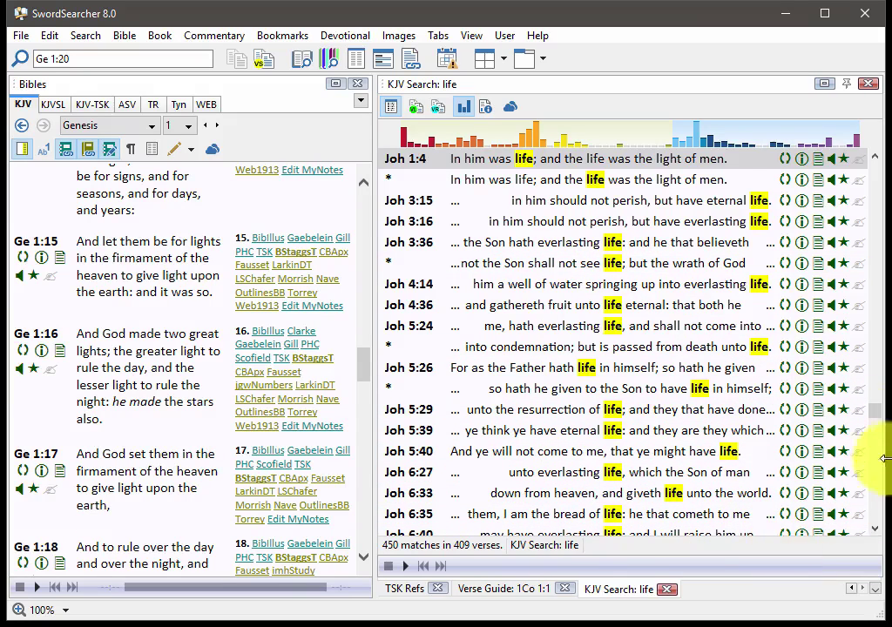
{"action": "left_click_drag", "start_coordinate": [876, 418], "coordinate": [874, 168]}
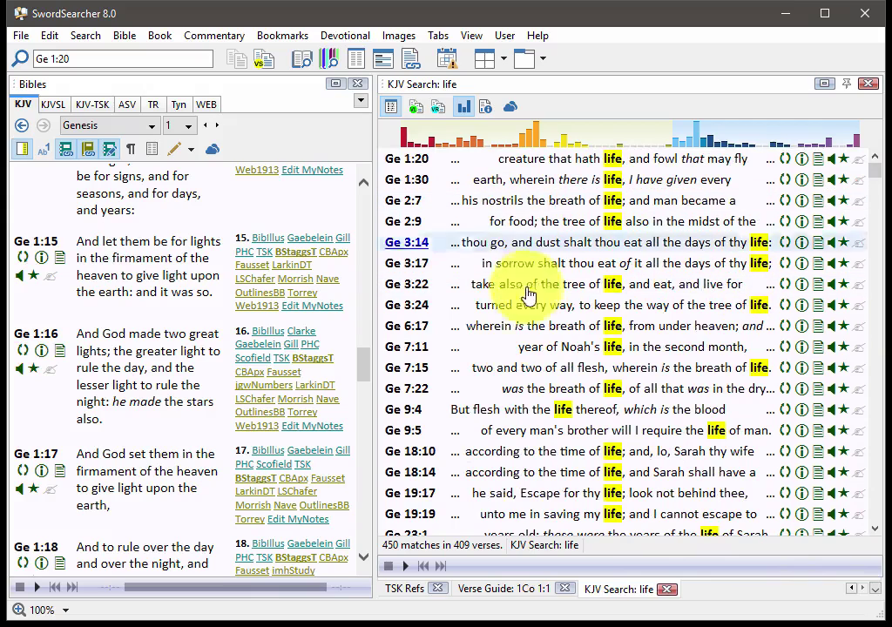
{"action": "mouse_move", "coordinate": [531, 335]}
{"action": "mouse_move", "coordinate": [774, 211]}
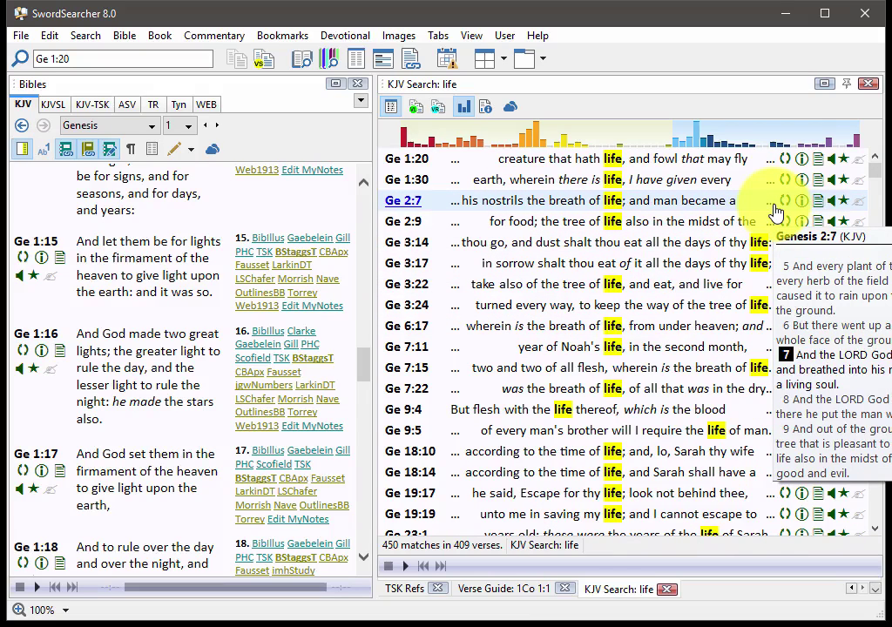
{"action": "left_click", "coordinate": [529, 136]}
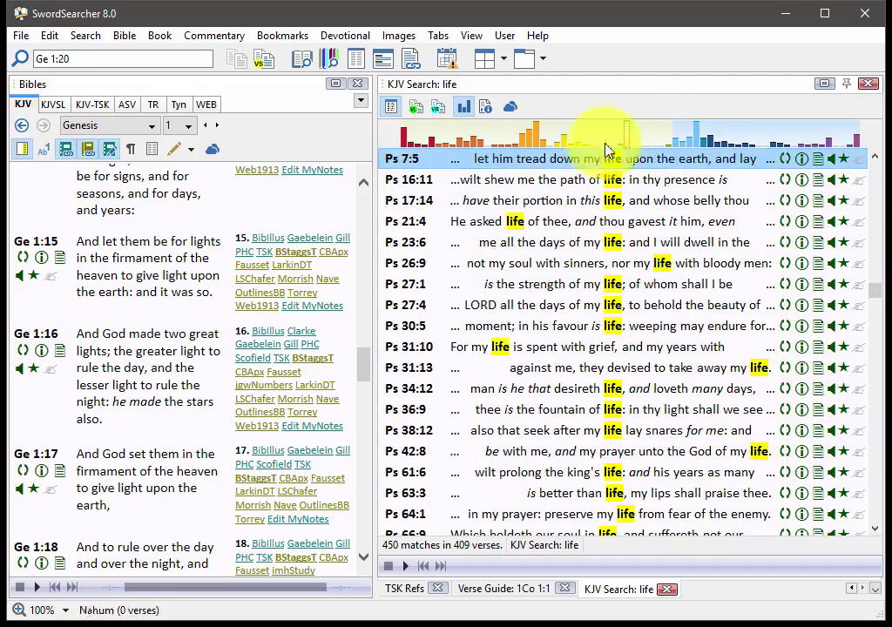
{"action": "left_click", "coordinate": [539, 141]}
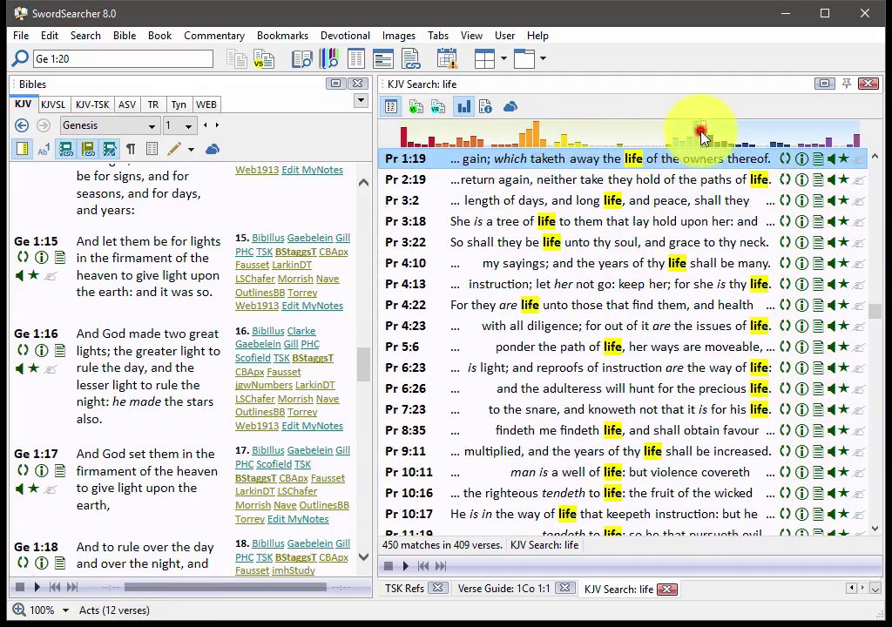
{"action": "left_click", "coordinate": [705, 142]}
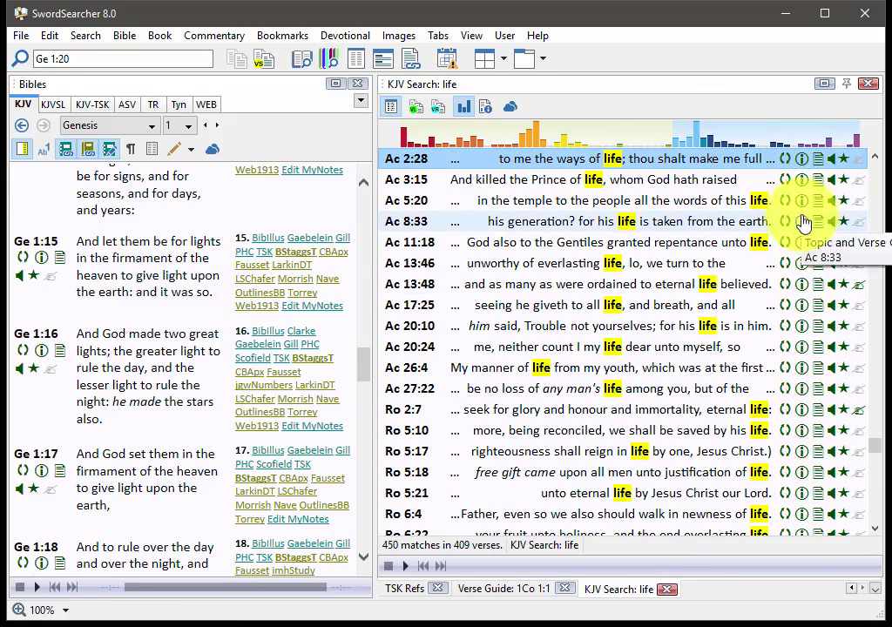
- Set Bible search results to always start in Concordance View mode
{"action": "right_click", "coordinate": [391, 113]}
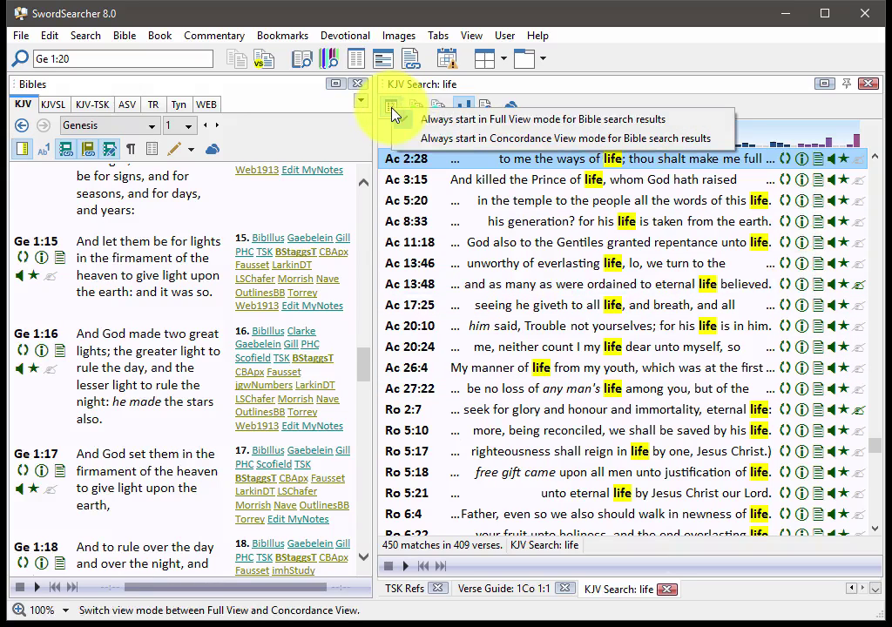
{"action": "left_click", "coordinate": [424, 137]}
- Open Ac 11:18 from the search results in the Bible pane and display it in the KJVSL with Strong's links
{"action": "left_click", "coordinate": [784, 243]}
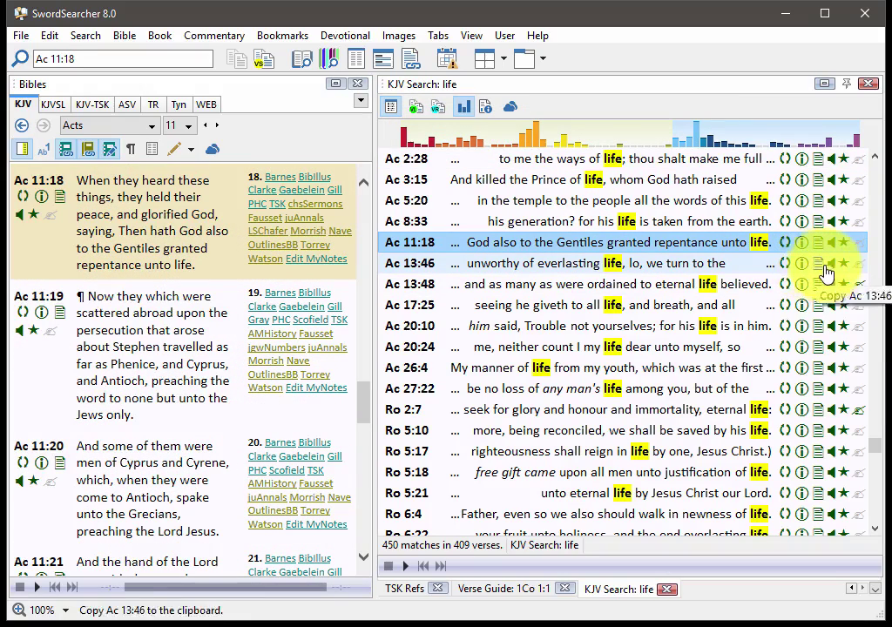
{"action": "mouse_move", "coordinate": [847, 274]}
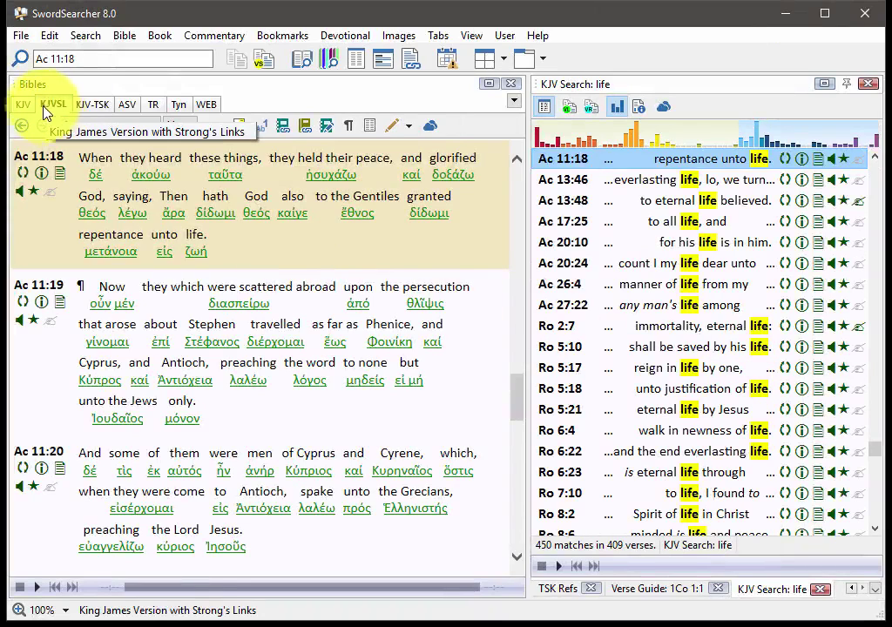
{"action": "left_click", "coordinate": [66, 105]}
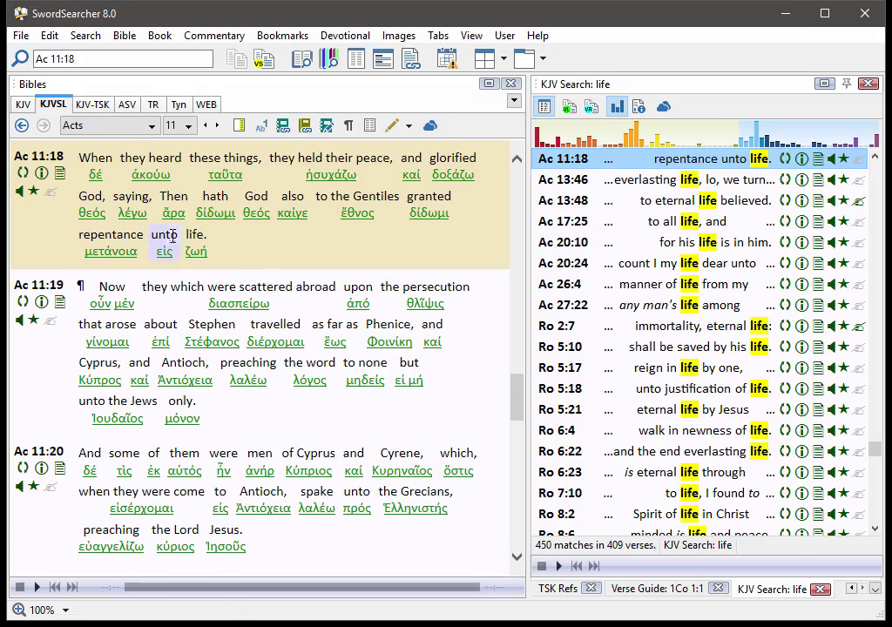
- Preview the Strong's Greek definitions of the words for "life" and "repentance" in Ac 11:18
{"action": "mouse_move", "coordinate": [194, 254]}
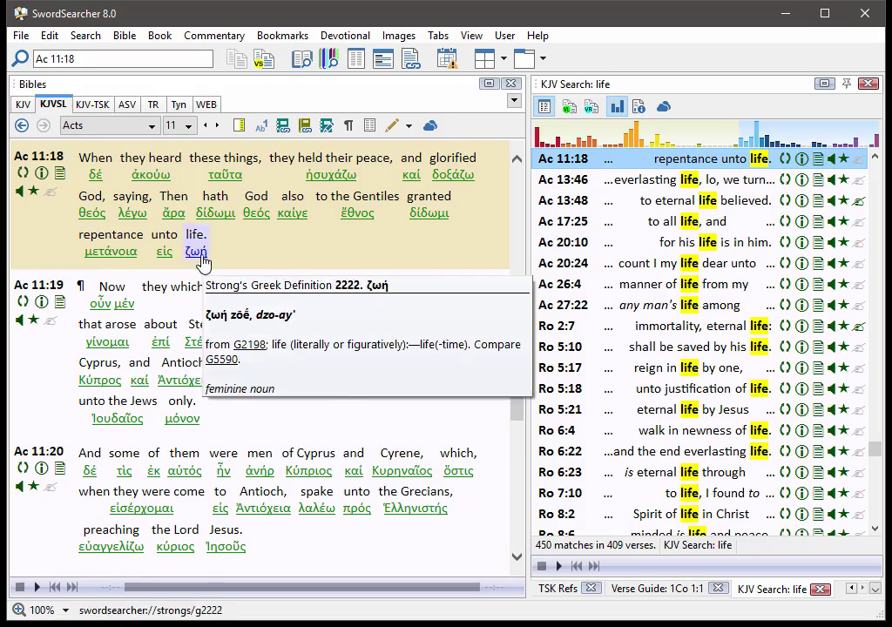
{"action": "mouse_move", "coordinate": [166, 258]}
{"action": "mouse_move", "coordinate": [105, 258]}
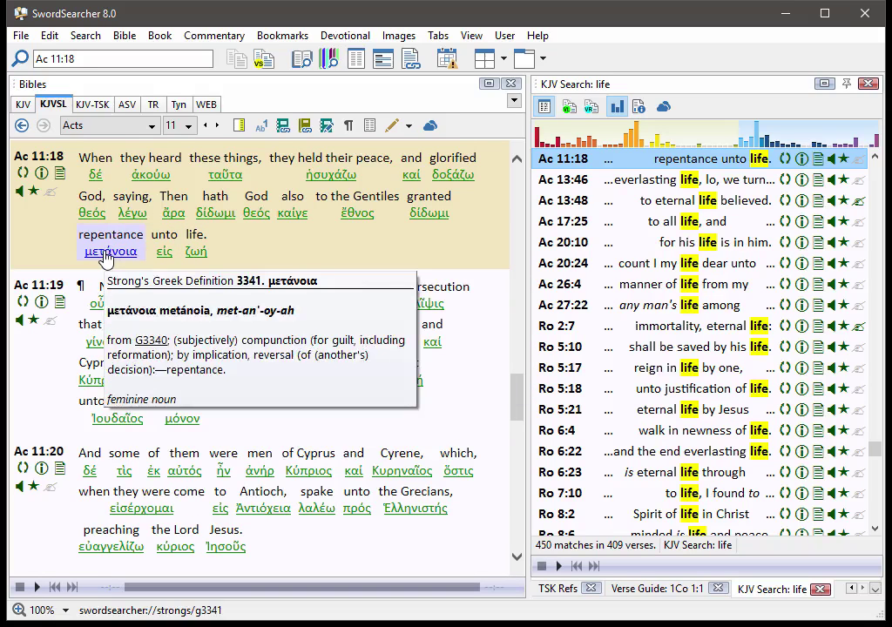
{"action": "mouse_move", "coordinate": [177, 223]}
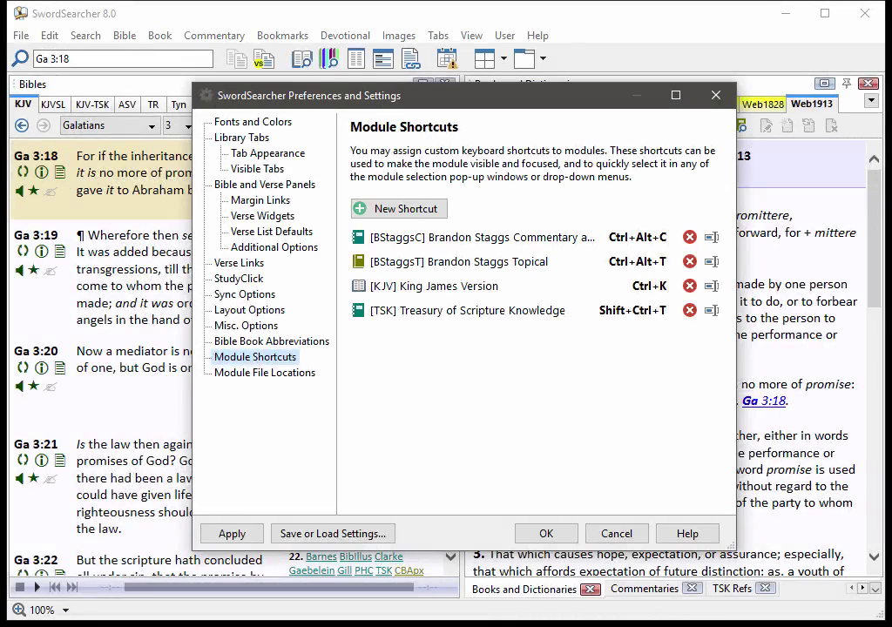
- Create a module shortcut assigning Ctrl+W to Webster's Revised Unabridged Dictionary 1913 and save the preferences
{"action": "left_click", "coordinate": [418, 208]}
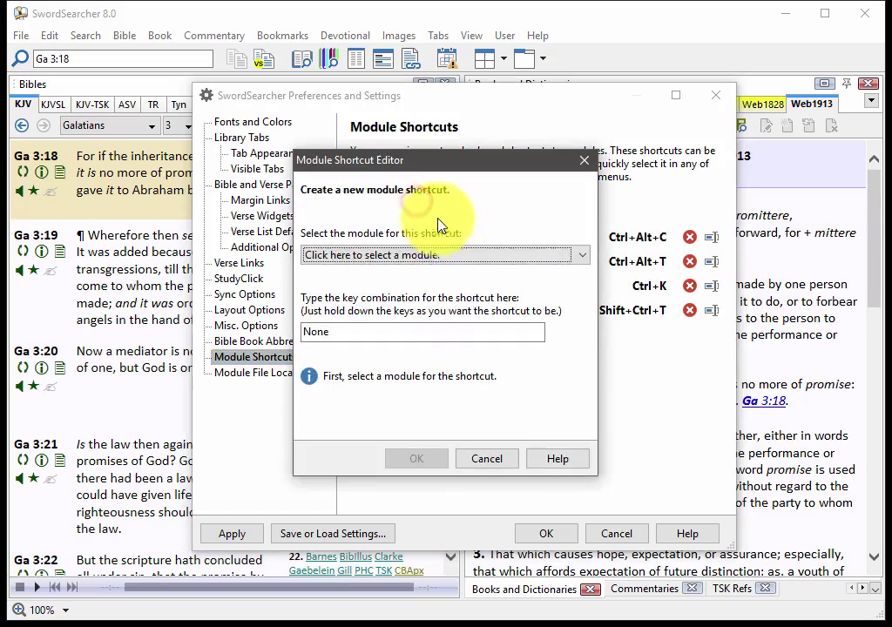
{"action": "left_click", "coordinate": [466, 256]}
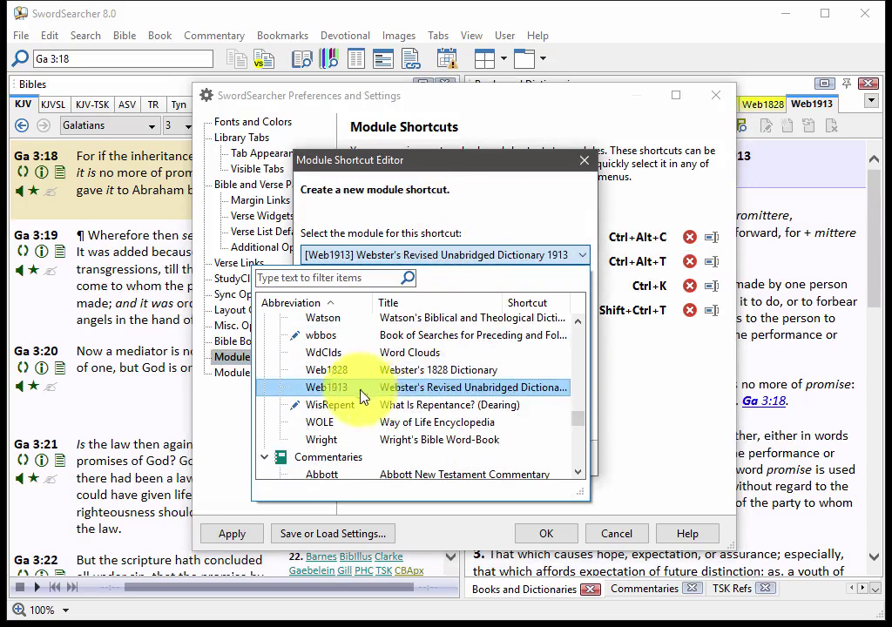
{"action": "left_click", "coordinate": [431, 387]}
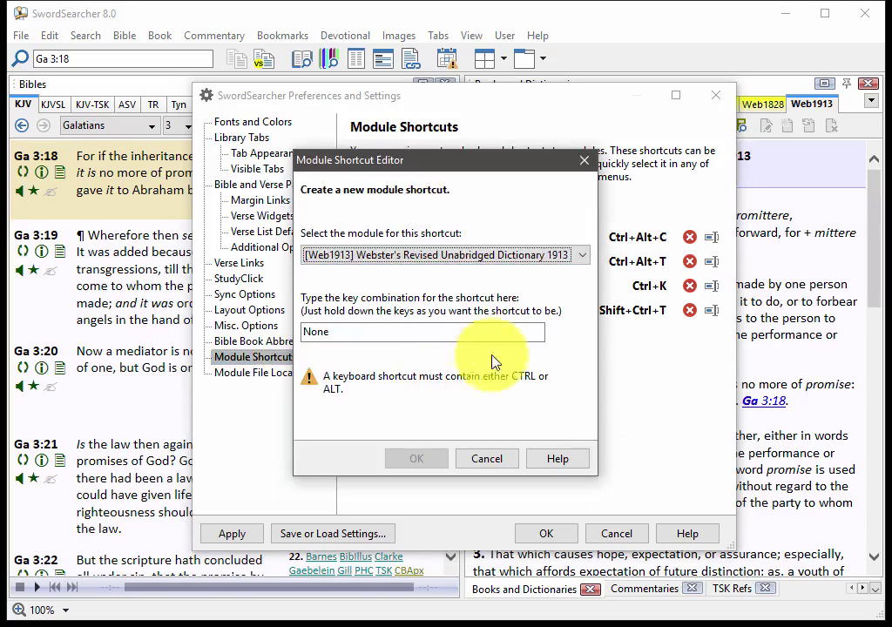
{"action": "left_click", "coordinate": [455, 333]}
{"action": "key", "text": "ctrl+w"}
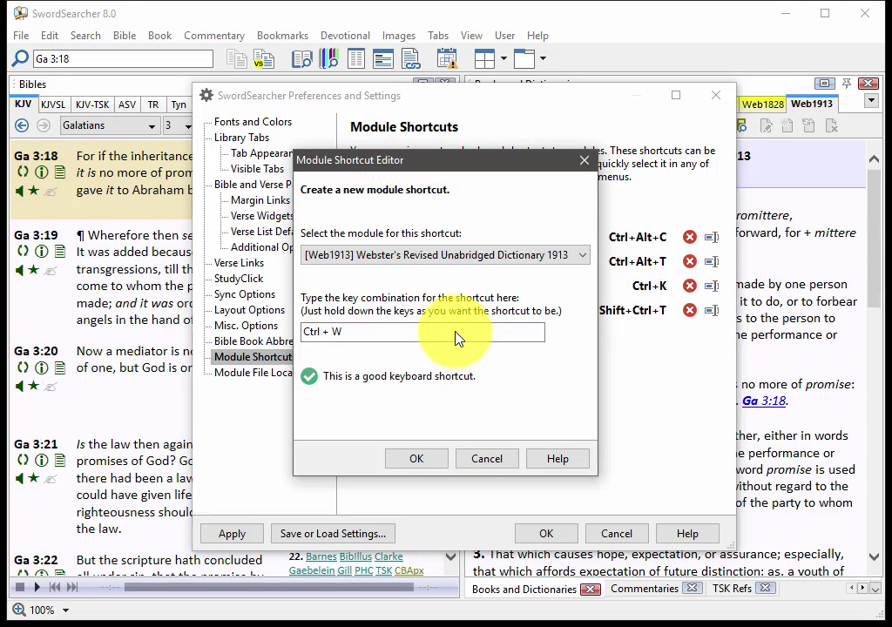
{"action": "left_click", "coordinate": [410, 459]}
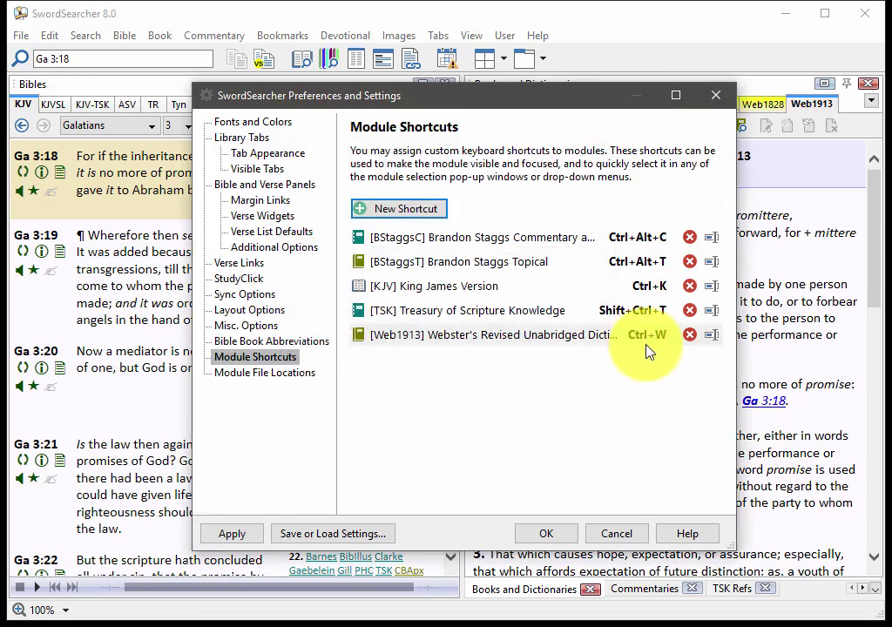
{"action": "left_click", "coordinate": [550, 534]}
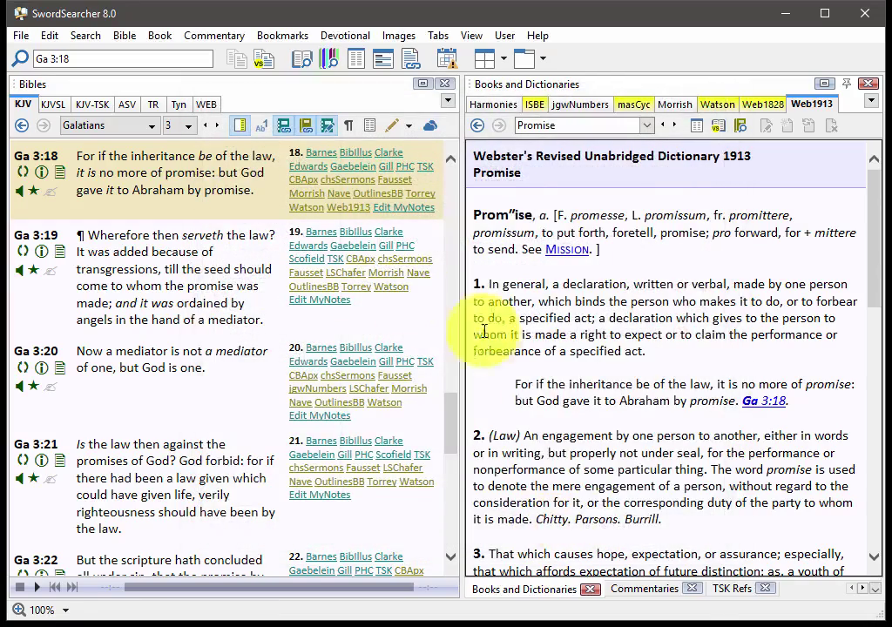
- Display the TSK references and test the new module shortcut by jumping from there to the Web1913 dictionary
{"action": "left_click", "coordinate": [719, 591]}
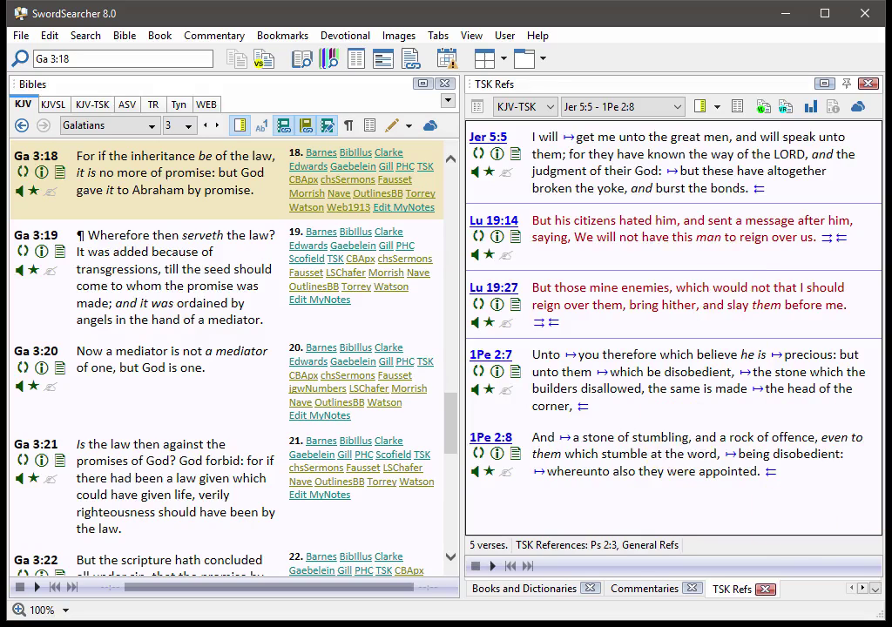
{"action": "key", "text": "ctrl+Tab"}
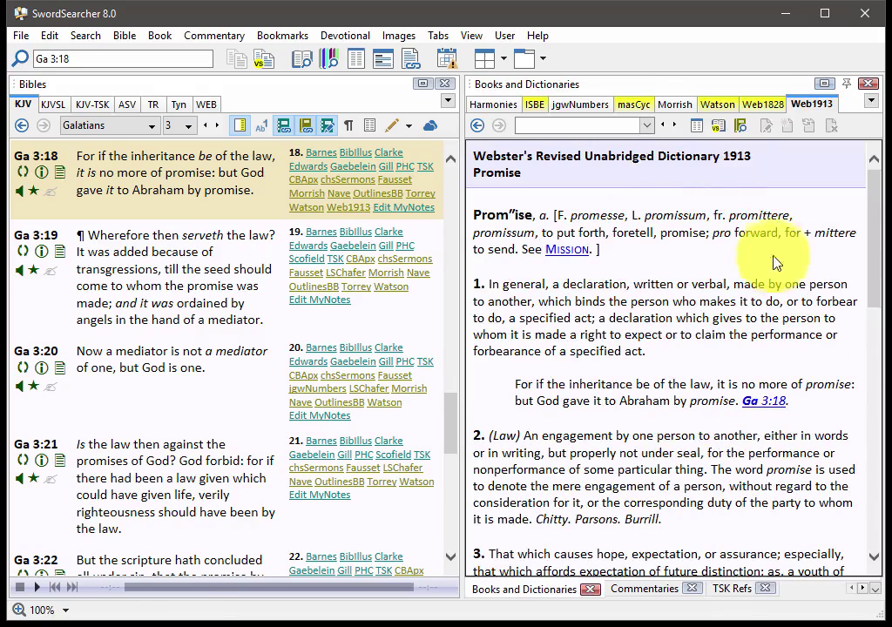